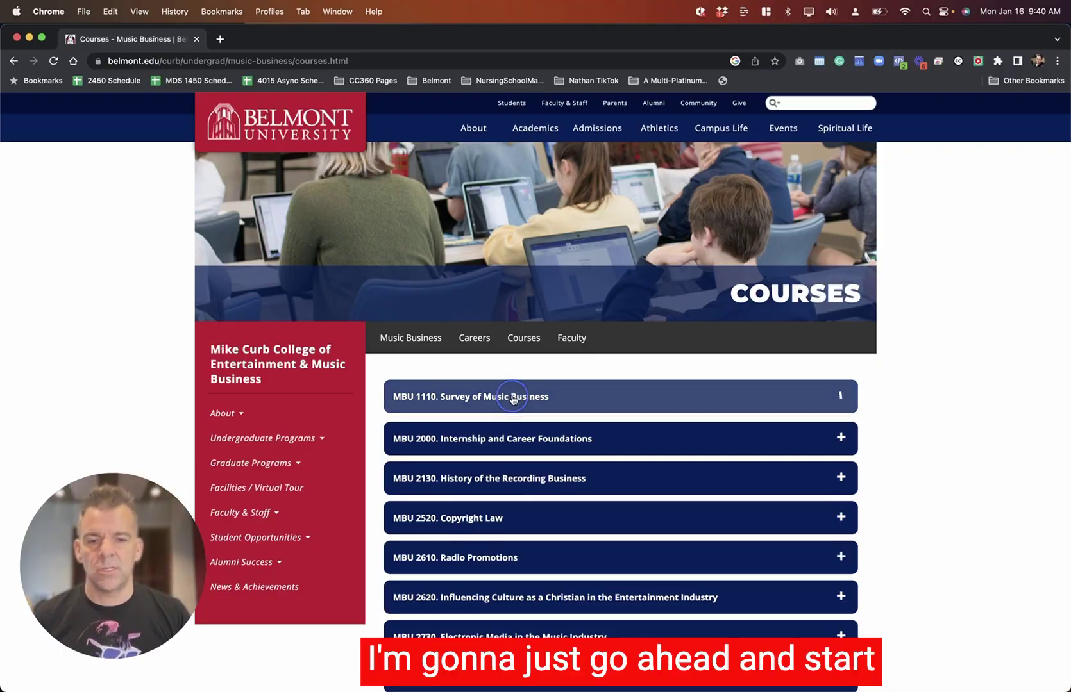
Scroll to the MBU 1110 Survey of Music Business row, select its title, and expand its description.
{"action": "scroll", "coordinate": [513, 398], "scroll_direction": "down", "scroll_amount": 3}
{"action": "left_click_drag", "start_coordinate": [559, 234], "coordinate": [391, 235]}
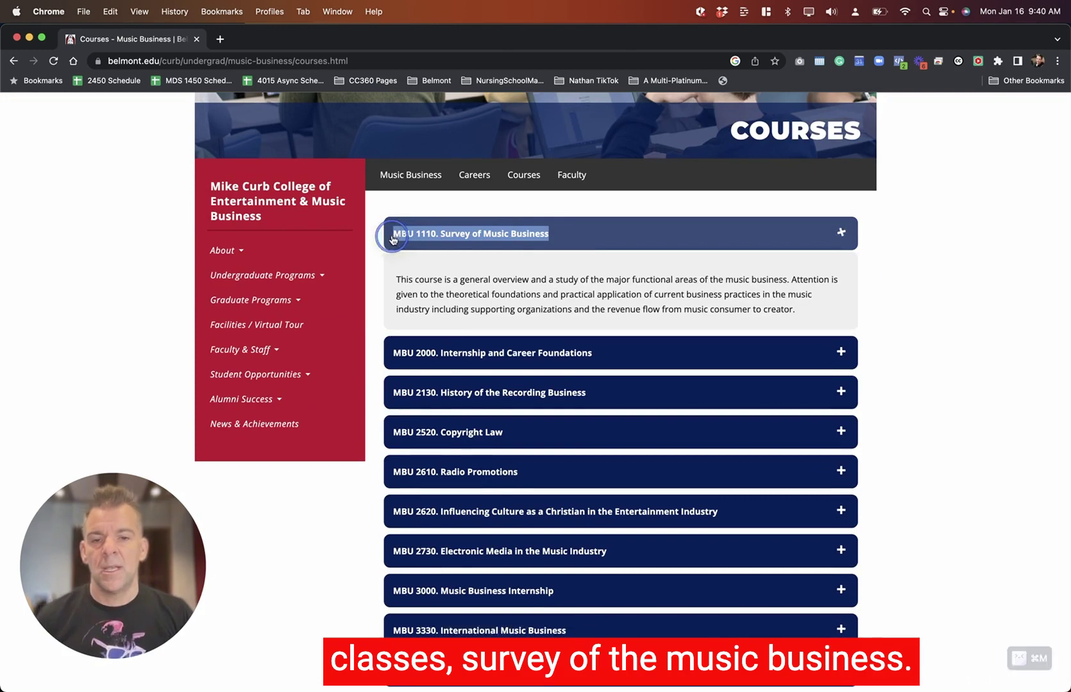
{"action": "left_click", "coordinate": [633, 242]}
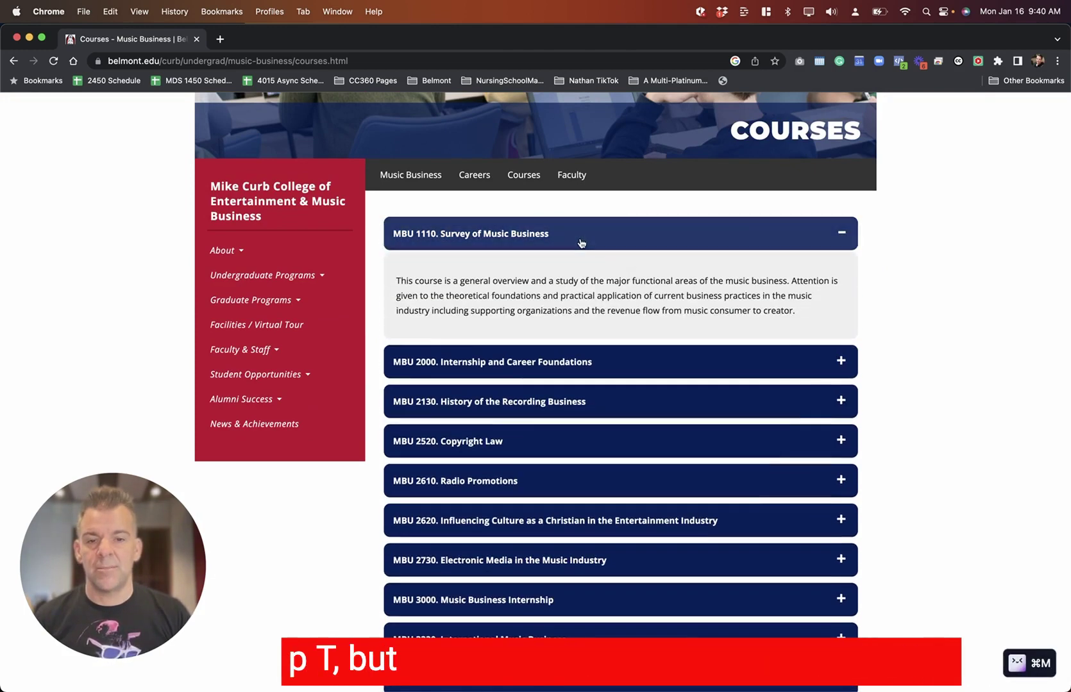
Ask ChatGPT for an MBU 1110 course description, then draft a follow-up requesting a sample syllabus and schedule.
{"action": "key", "text": "super+grave"}
{"action": "type", "text": "Can "}
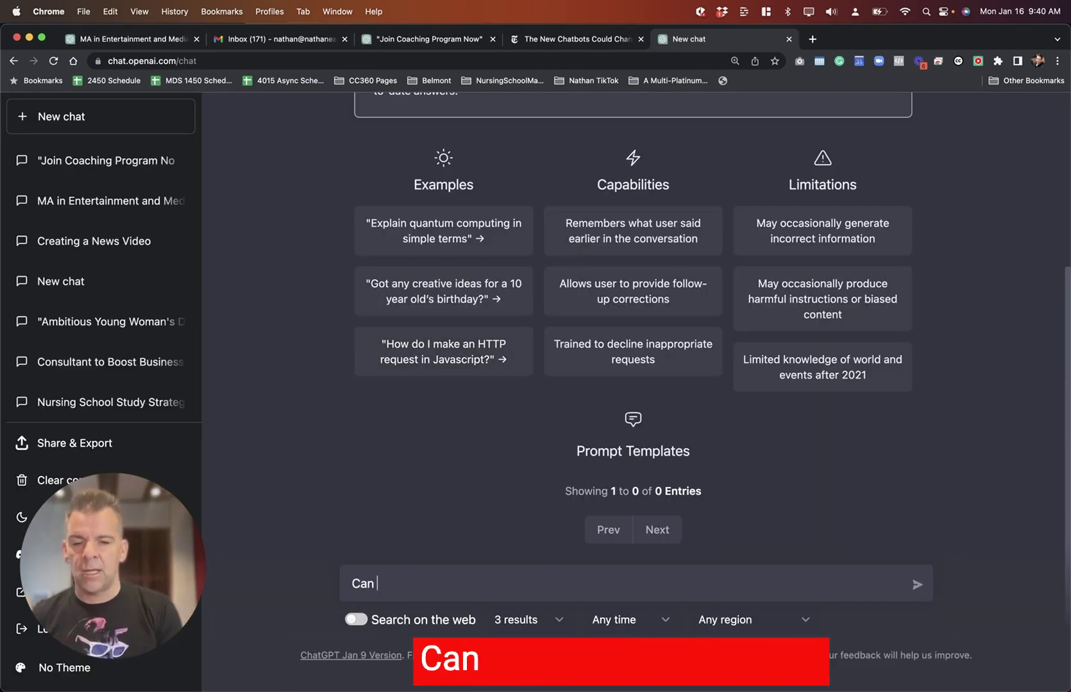
{"action": "type", "text": "you write me a cours"}
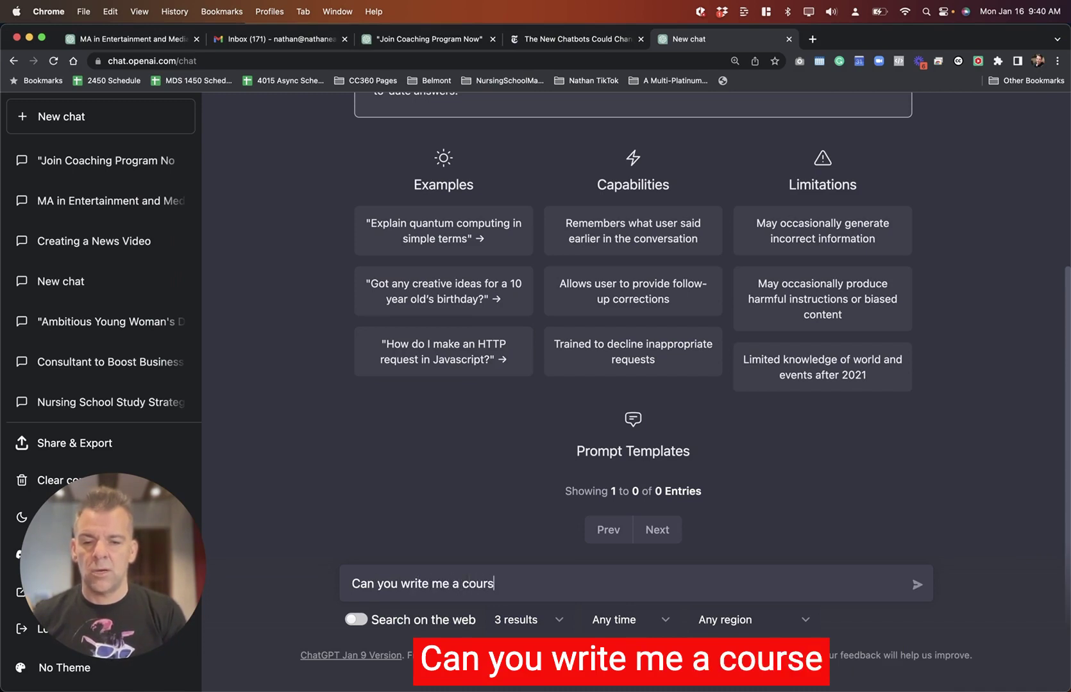
{"action": "type", "text": "e description for t"}
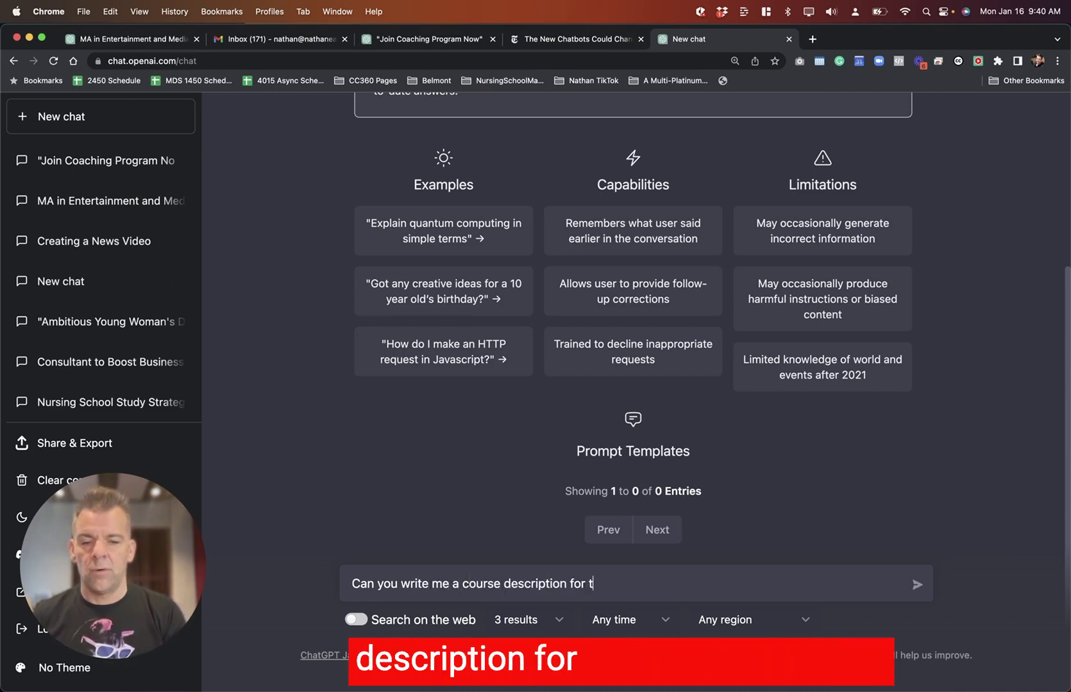
{"action": "type", "text": "he fol"}
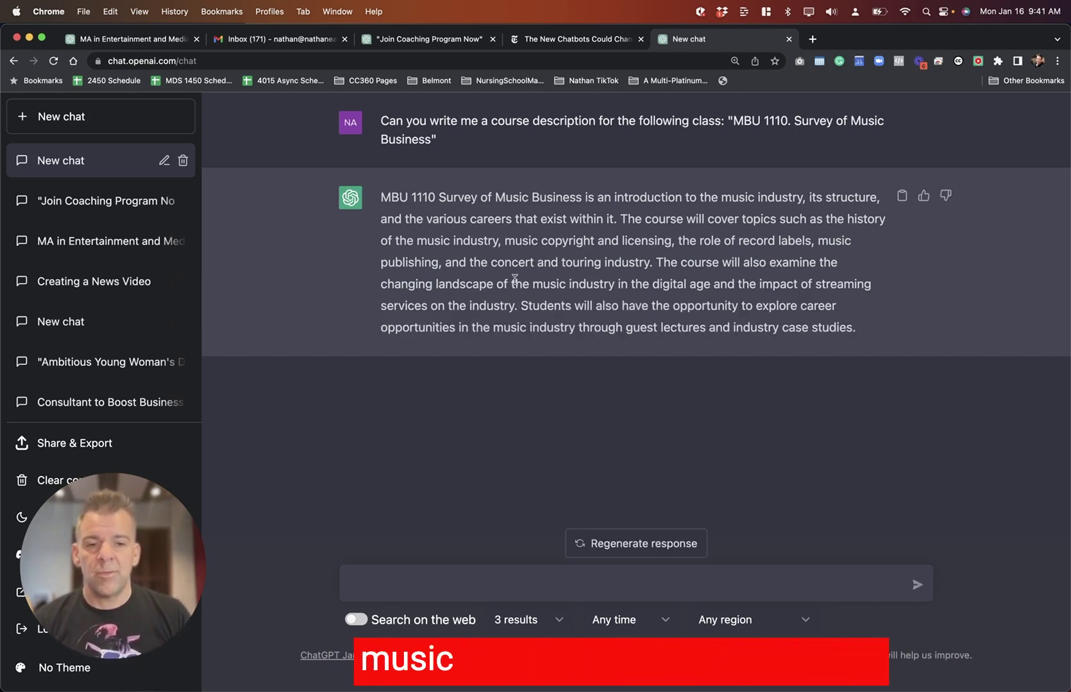
{"action": "type", "text": "That's"}
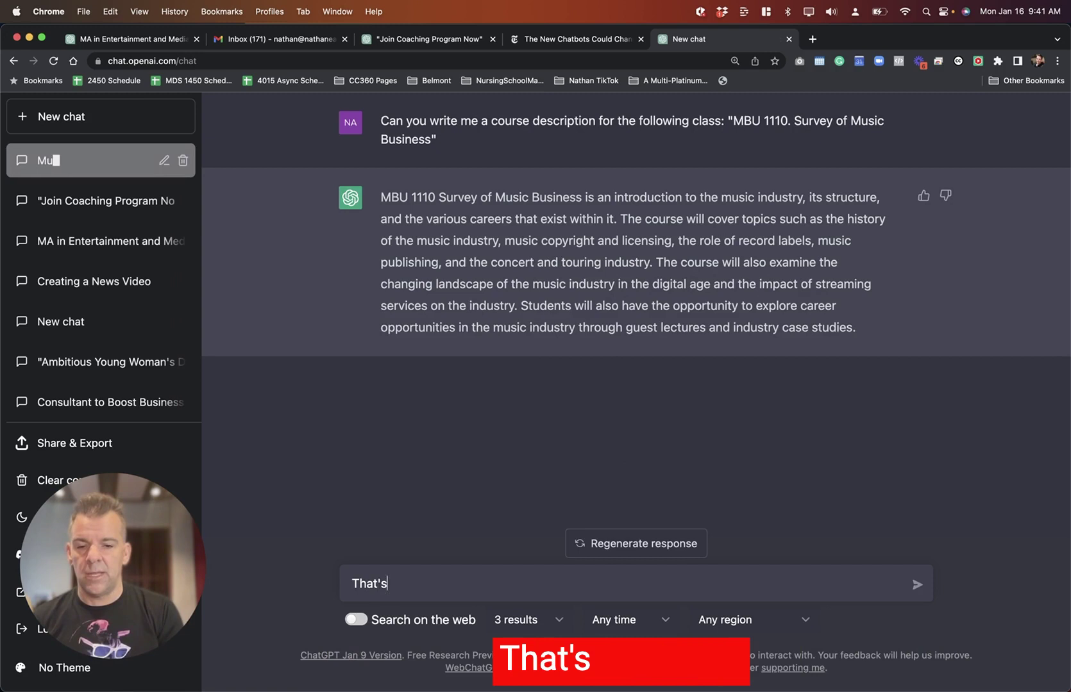
{"action": "type", "text": " fantastic. "}
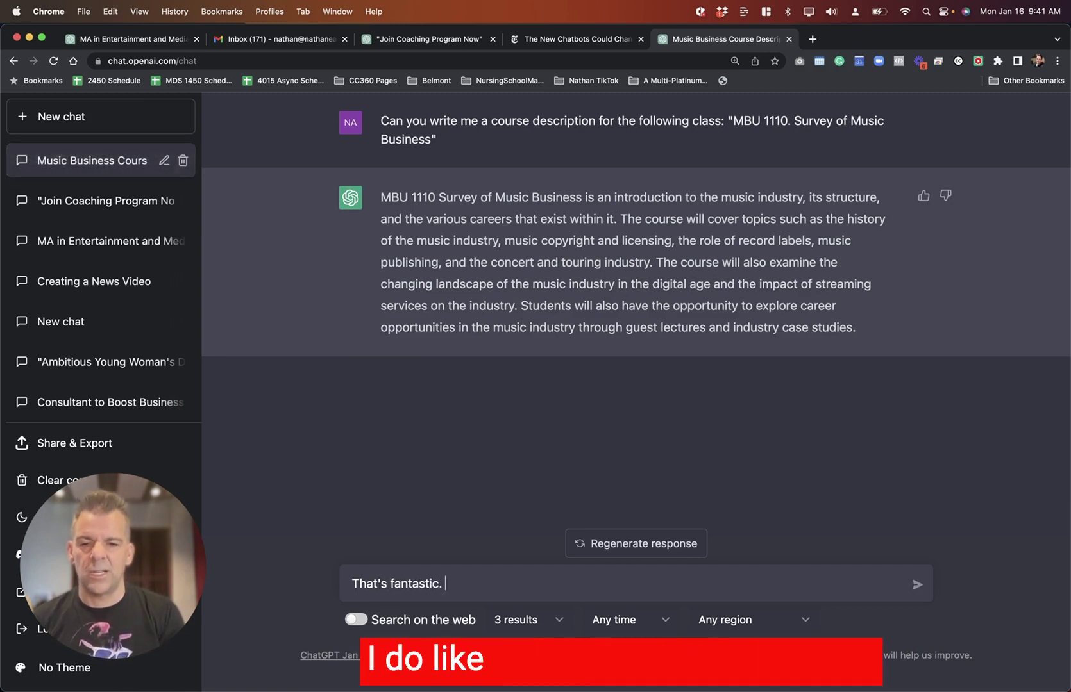
{"action": "type", "text": "C"}
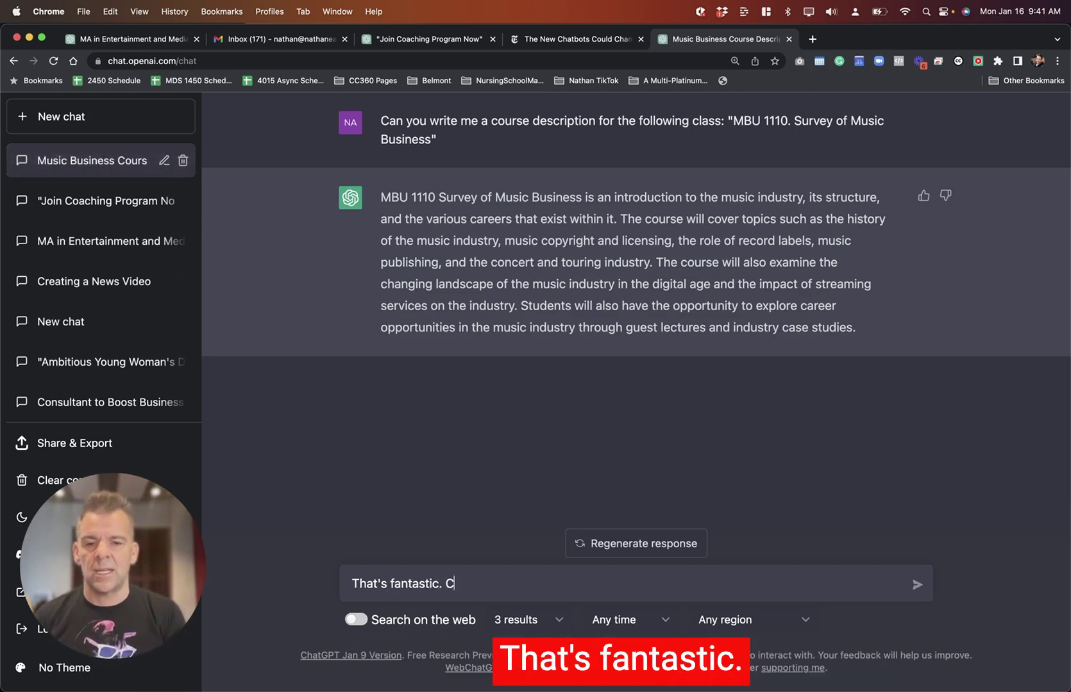
{"action": "type", "text": "an you write me"}
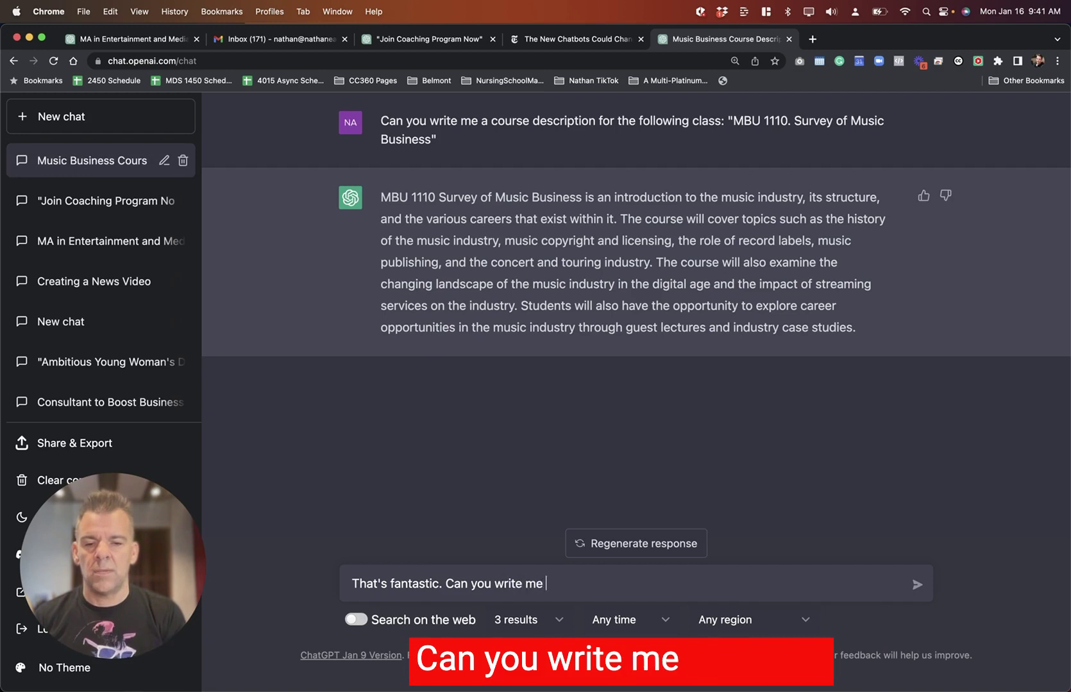
{"action": "type", "text": " a sample cours"}
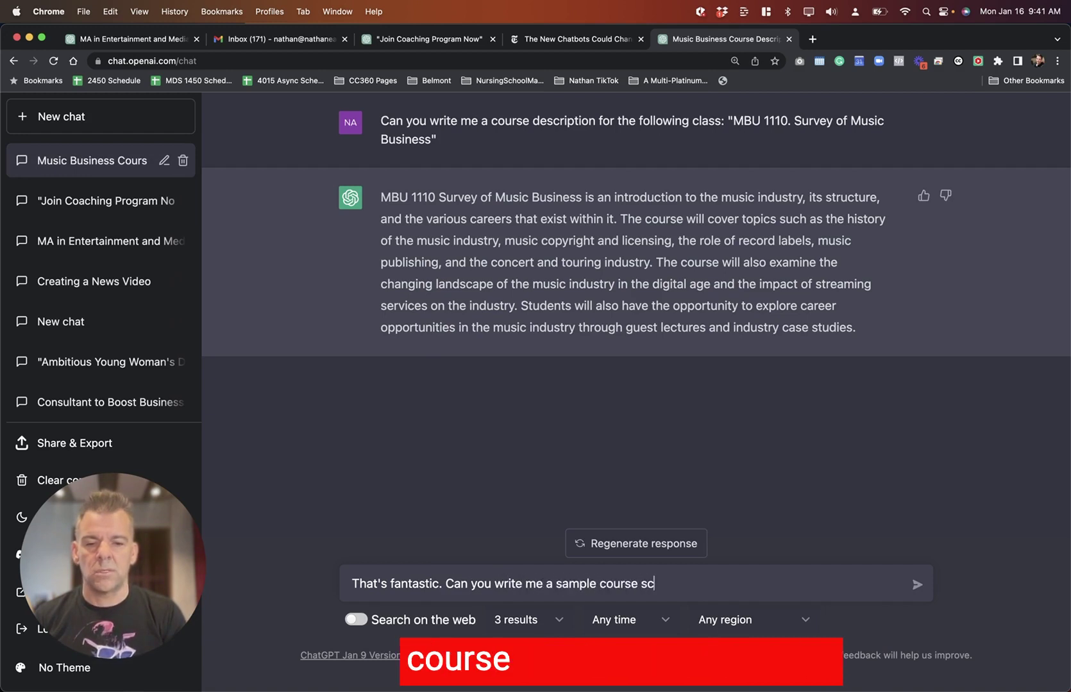
{"action": "type", "text": "e syllabi and schedule"}
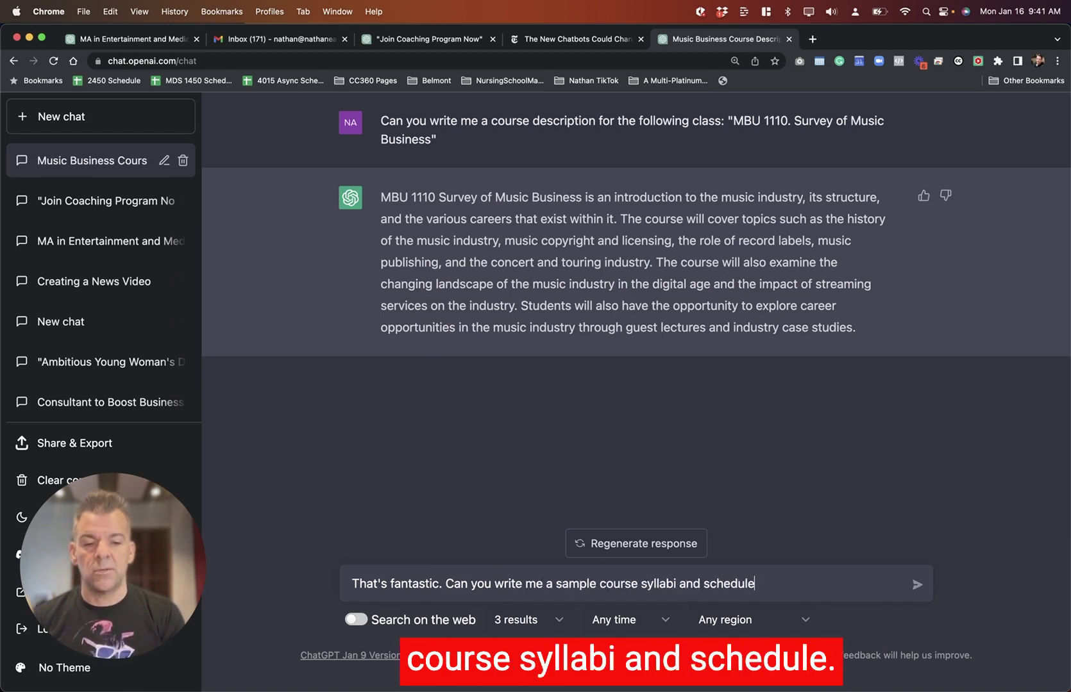
Send the syllabus request and receive an eight-week schedule ending with final project presentations.
{"action": "key", "text": "Return"}
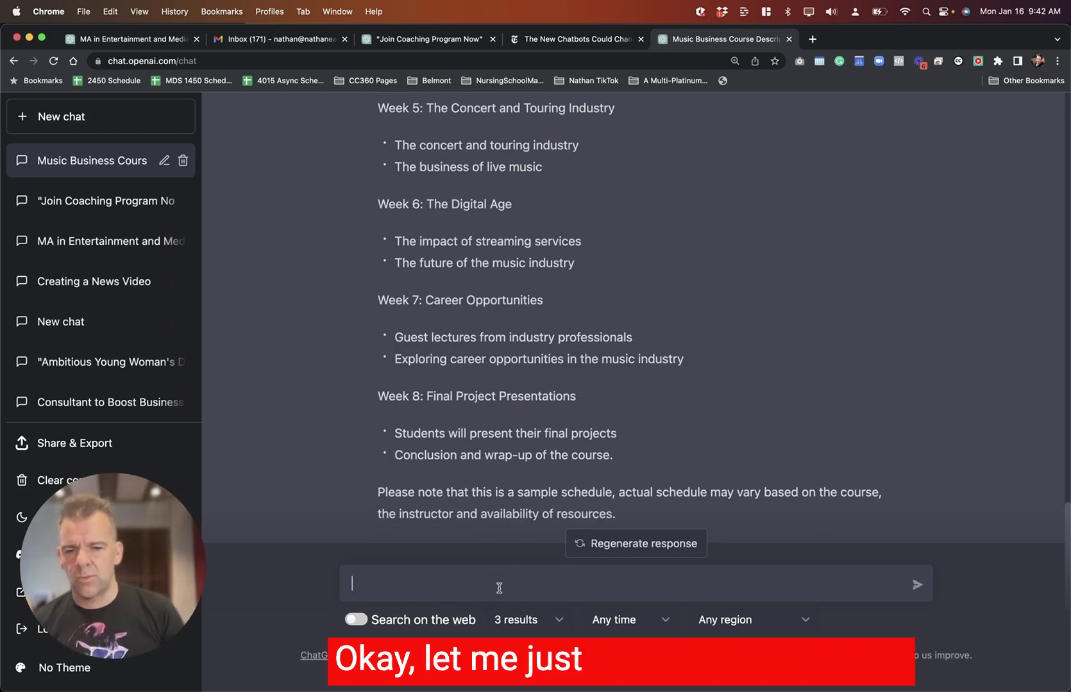
Ask for the course's learning outcomes and a 15-week schedule.
{"action": "type", "text": "reat. "}
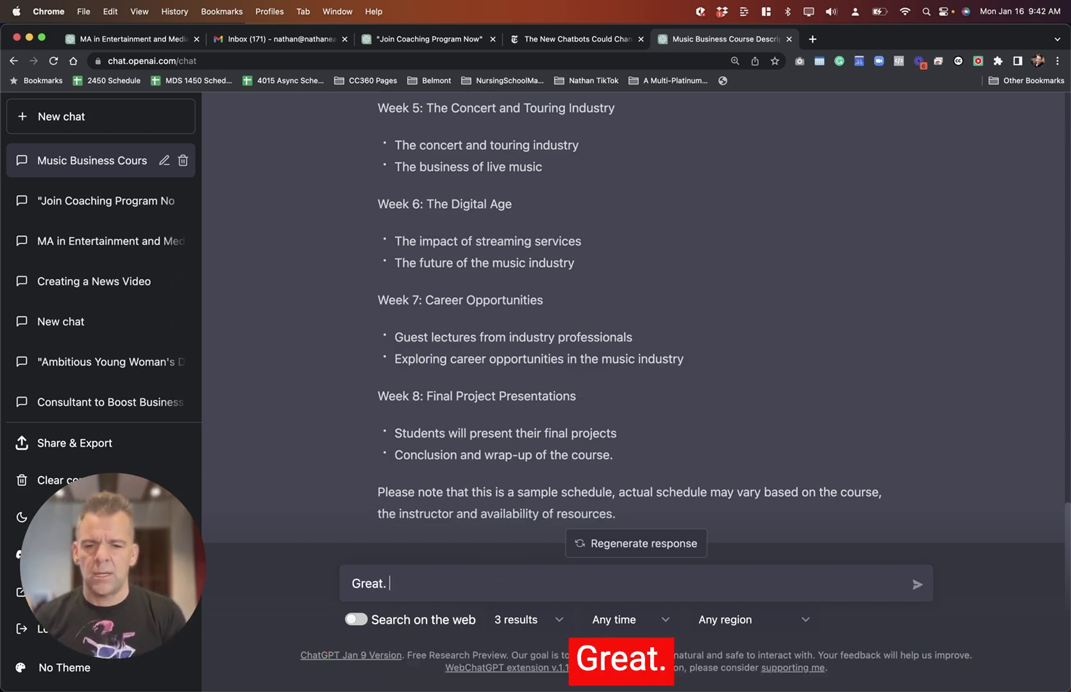
{"action": "type", "text": "Can you give me t"}
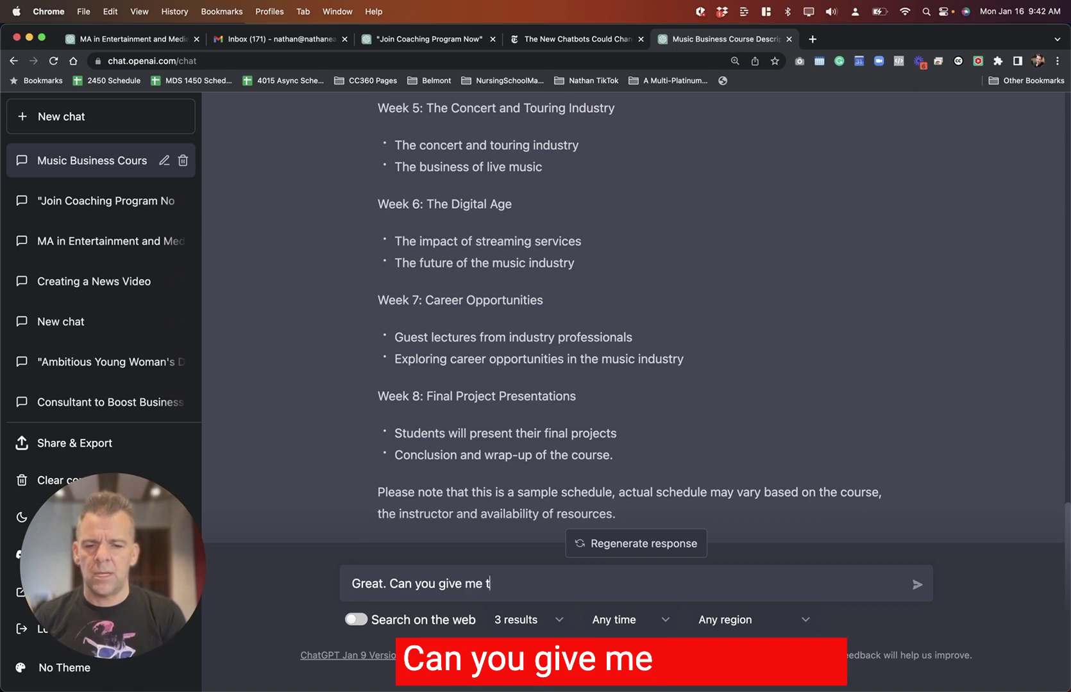
{"action": "type", "text": " outcomes for this course,"}
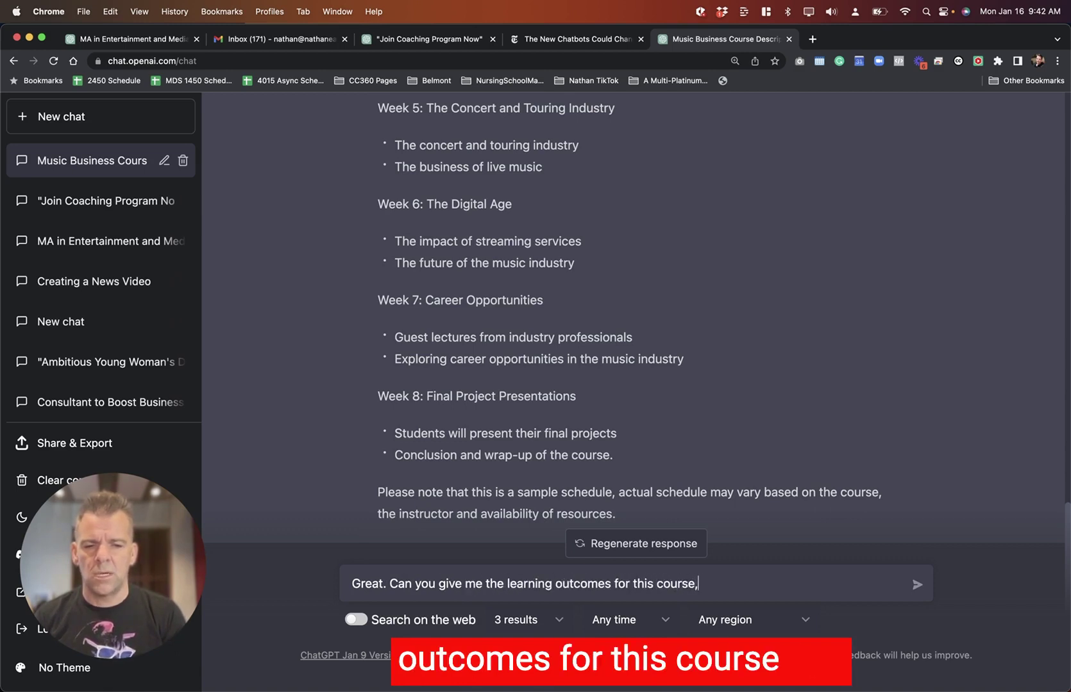
{"action": "type", "text": " and make a 1"}
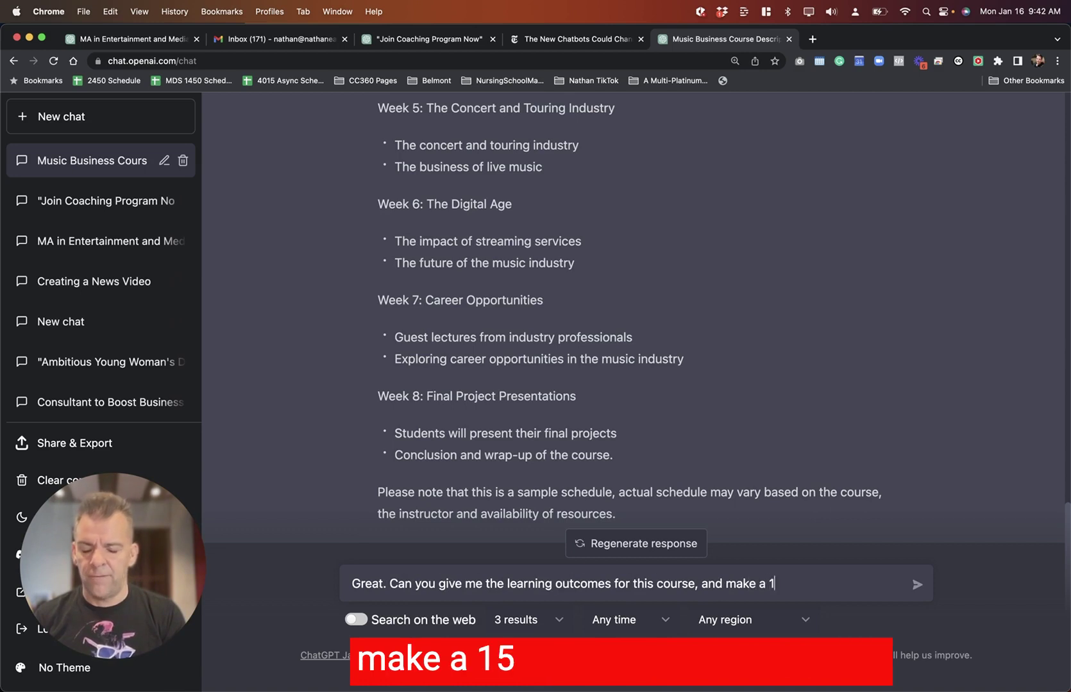
{"action": "type", "text": "5 week schedule"}
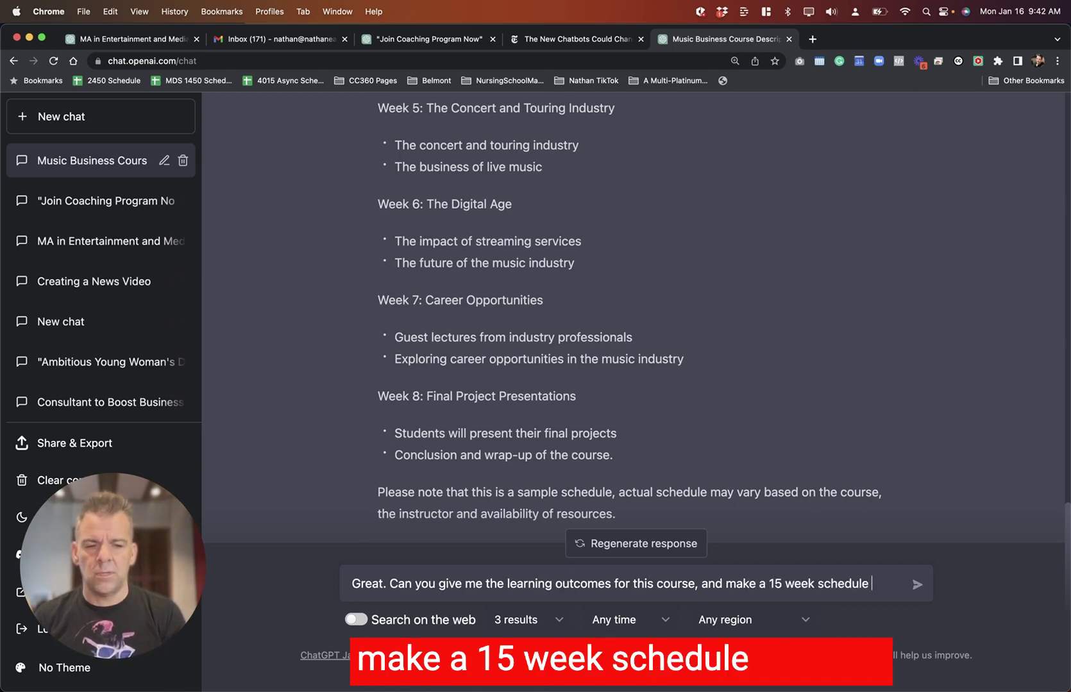
{"action": "type", "text": "."}
{"action": "key", "text": "Return"}
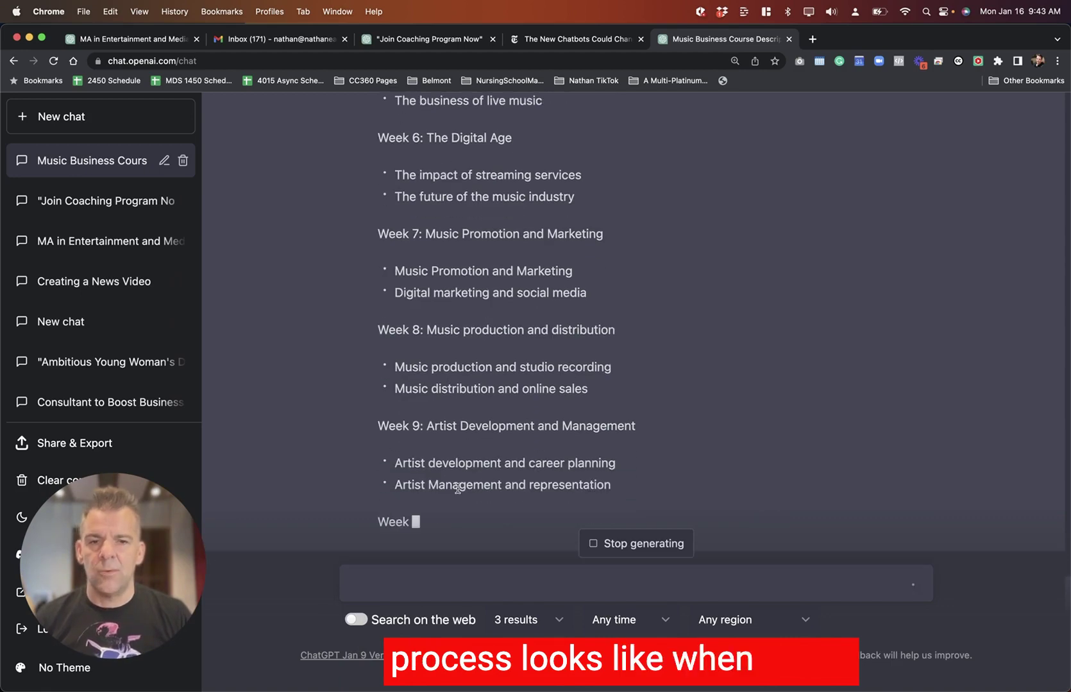
Switch to the Belmont courses page, then back to the finished 15-week schedule in ChatGPT.
{"action": "key", "text": "super+grave"}
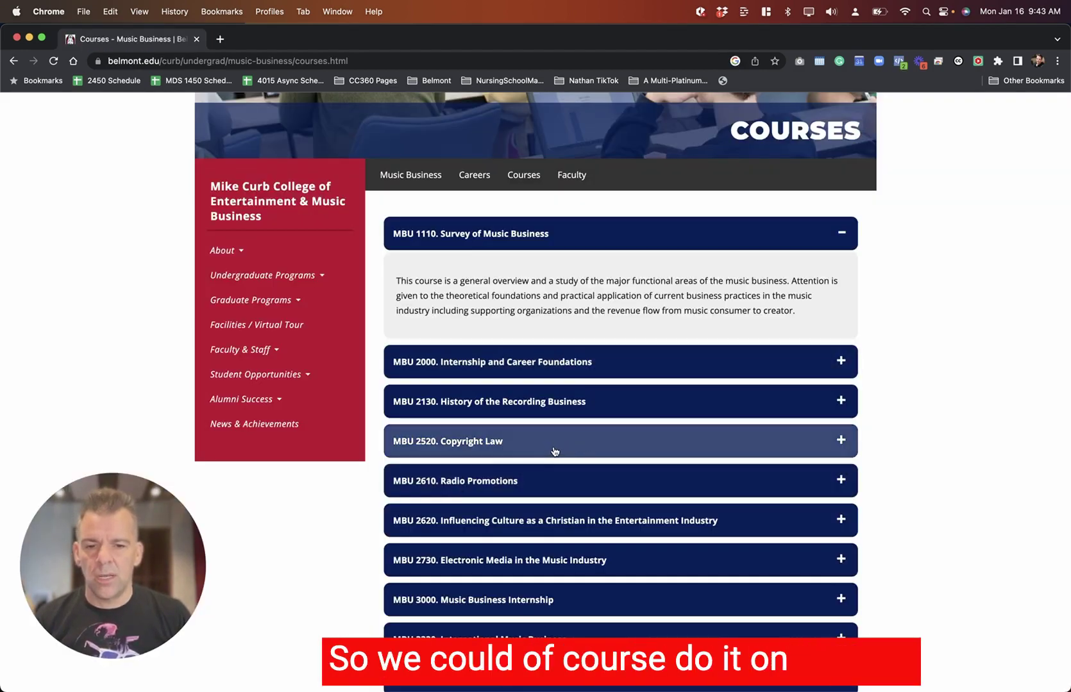
{"action": "key", "text": "super+grave"}
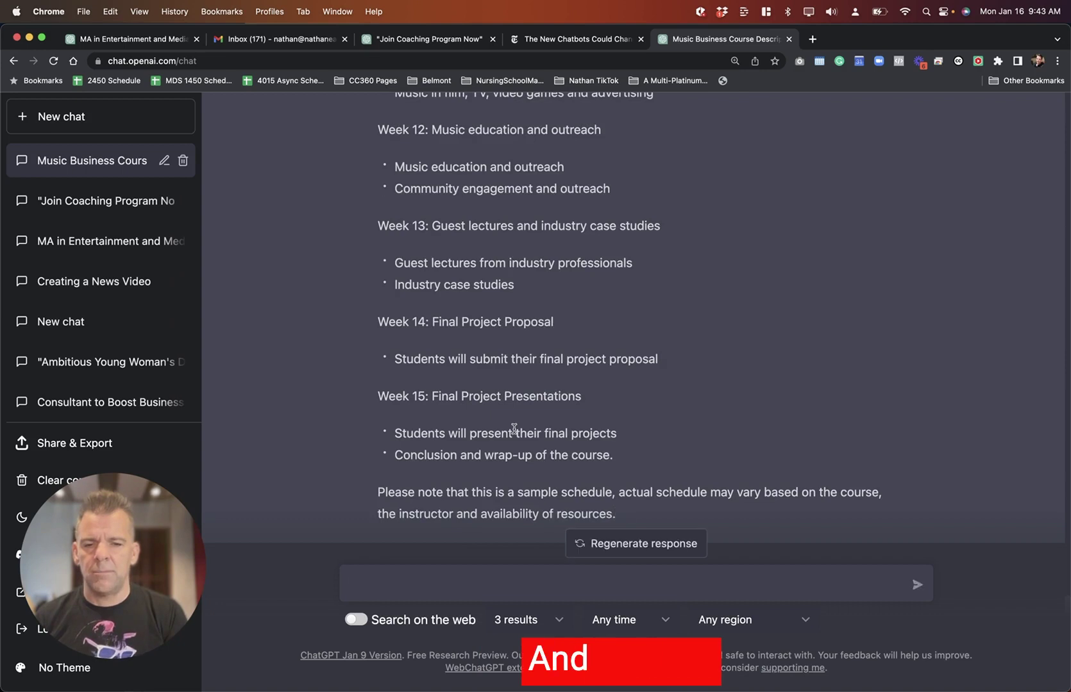
Request a project that helps students learn the content of the schedule's first 4 weeks.
{"action": "left_click", "coordinate": [452, 582]}
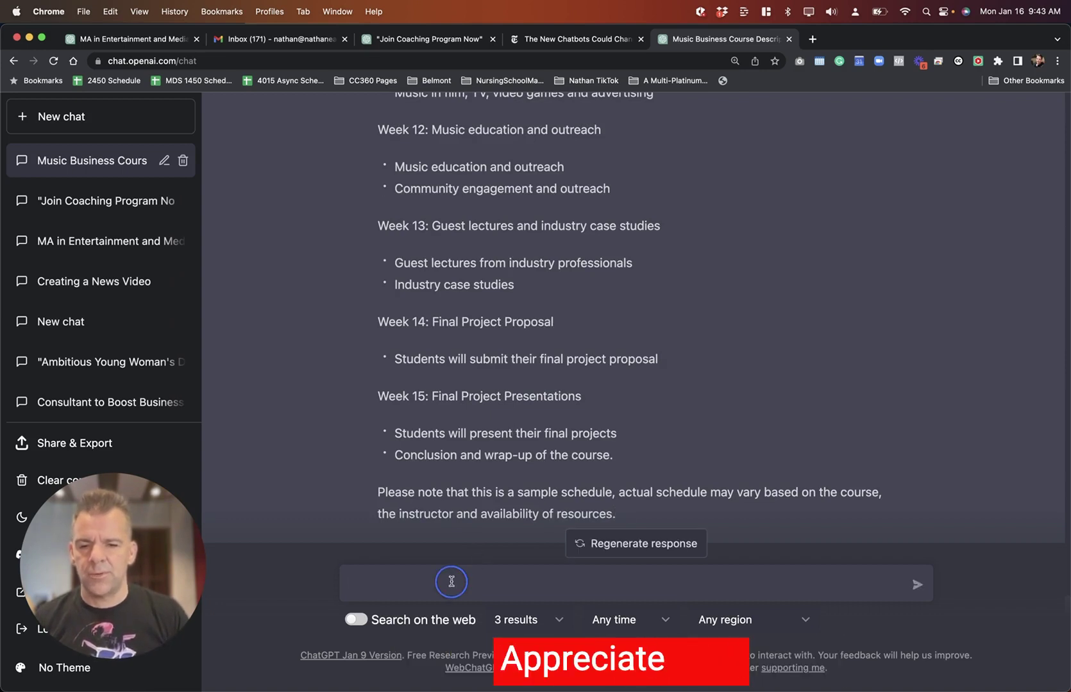
{"action": "type", "text": "Great, can you write me a"}
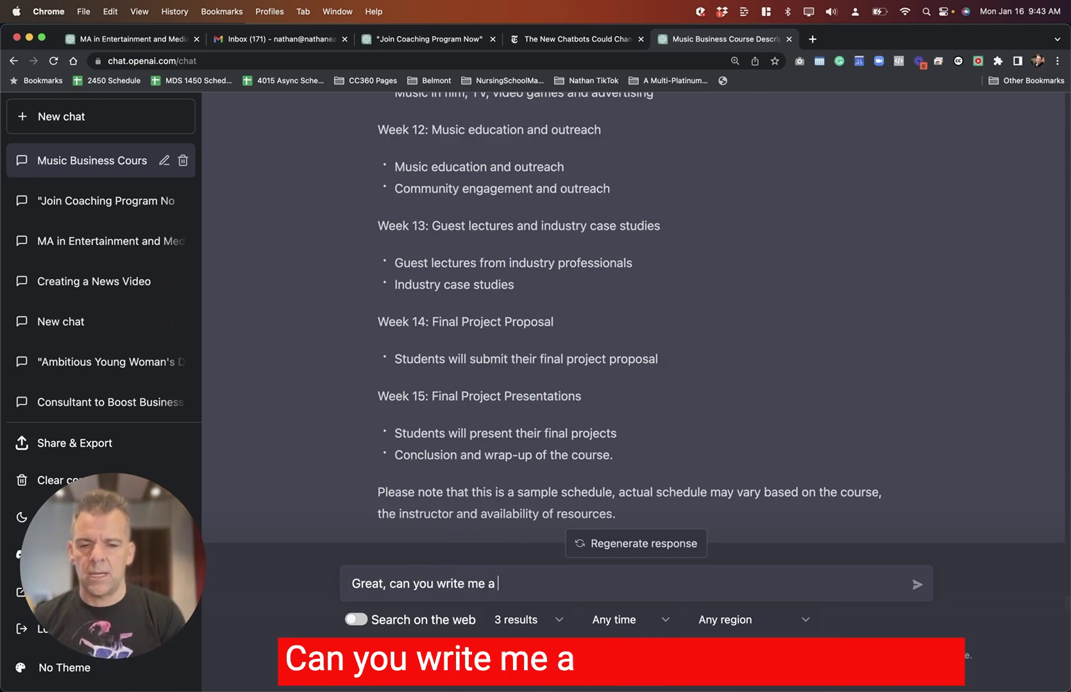
{"action": "type", "text": " project that inco"}
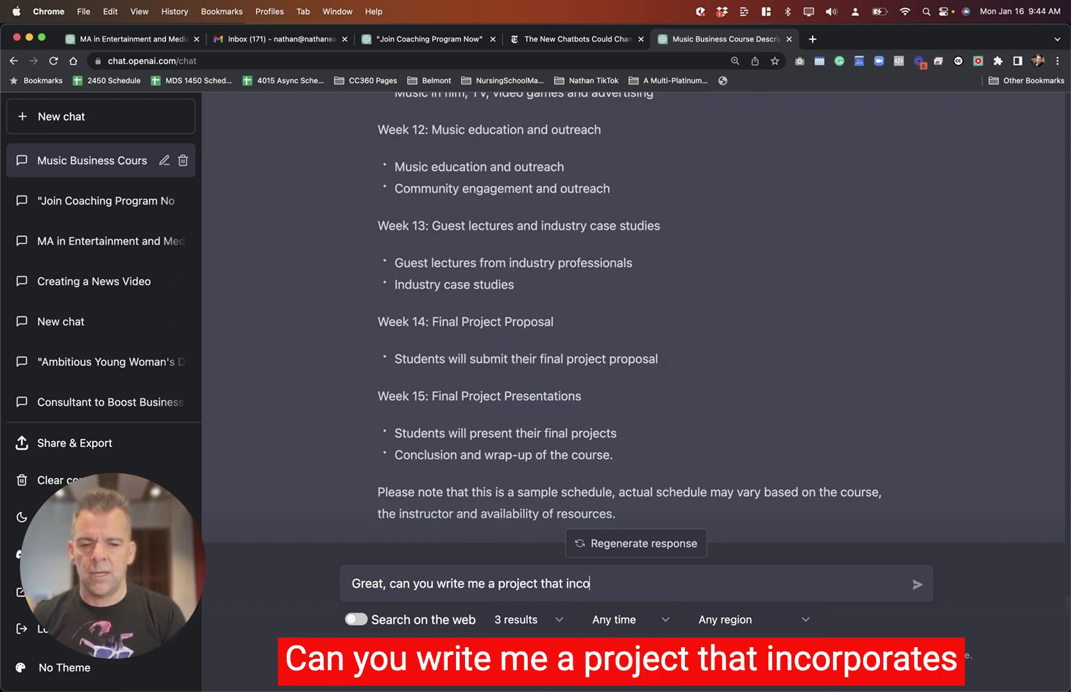
{"action": "type", "text": "rporates the first 4 weeks of this"}
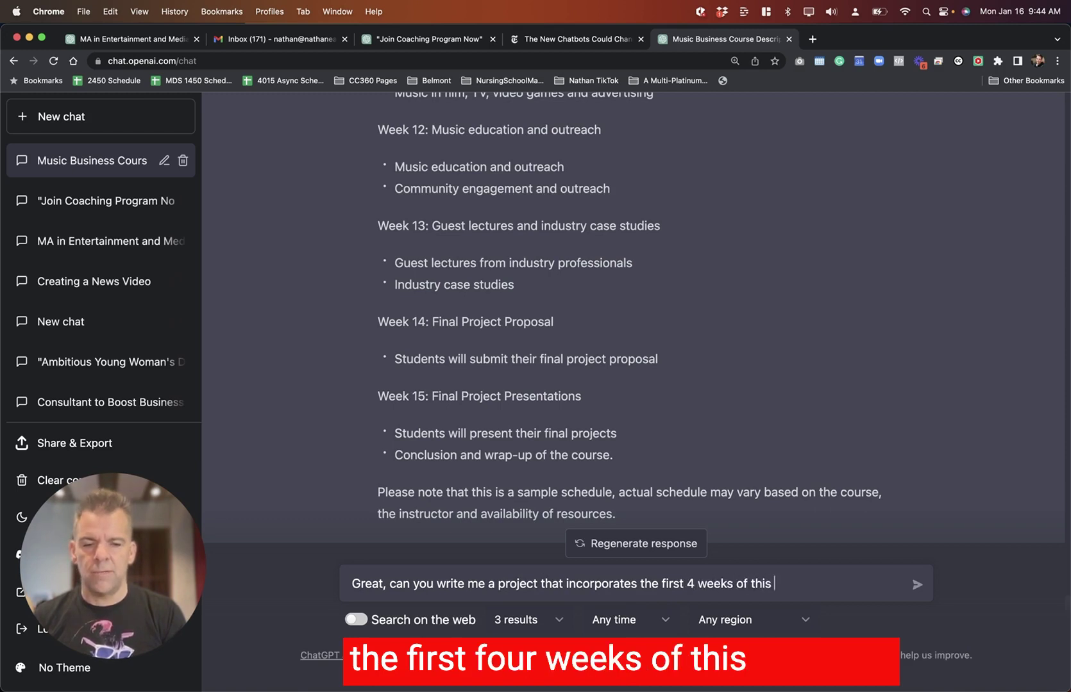
{"action": "type", "text": "le."}
{"action": "left_click", "coordinate": [549, 583]}
{"action": "key", "text": "alt+BackSpace"}
{"action": "key", "text": "alt+BackSpace"}
{"action": "type", "text": "to help stu"}
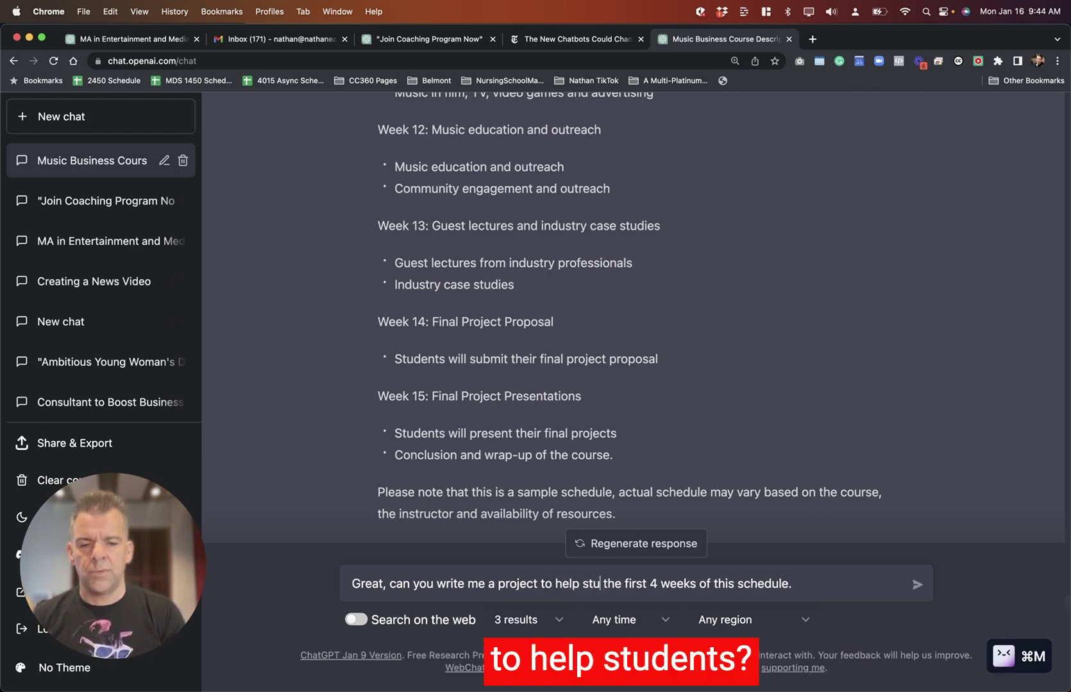
{"action": "type", "text": "dents learn the content of"}
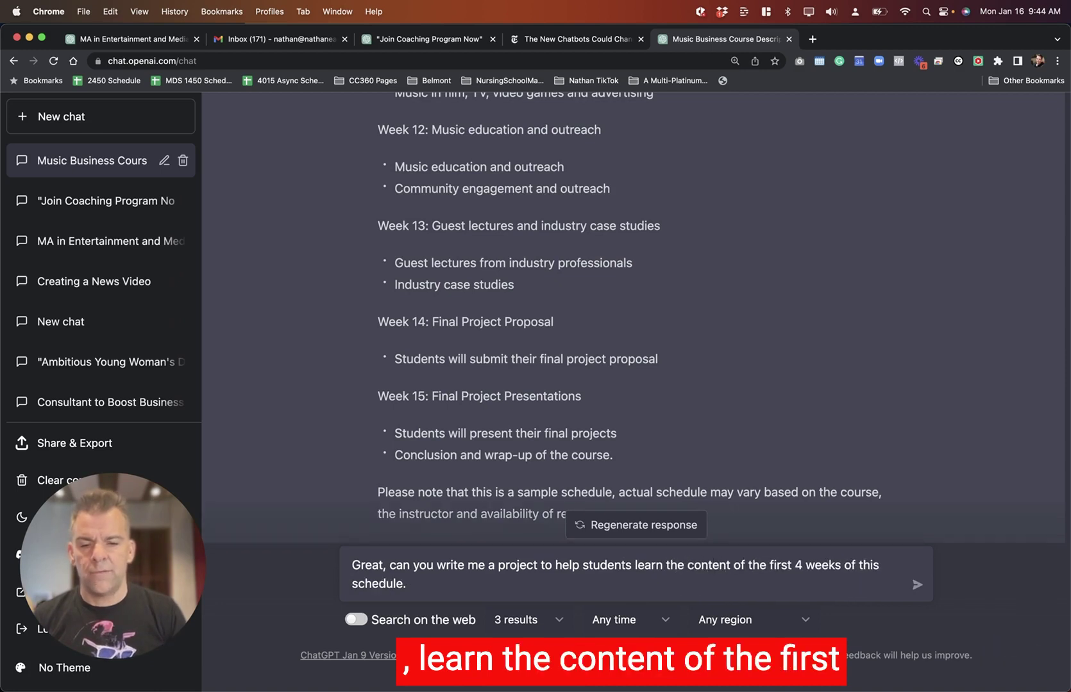
{"action": "key", "text": "Return"}
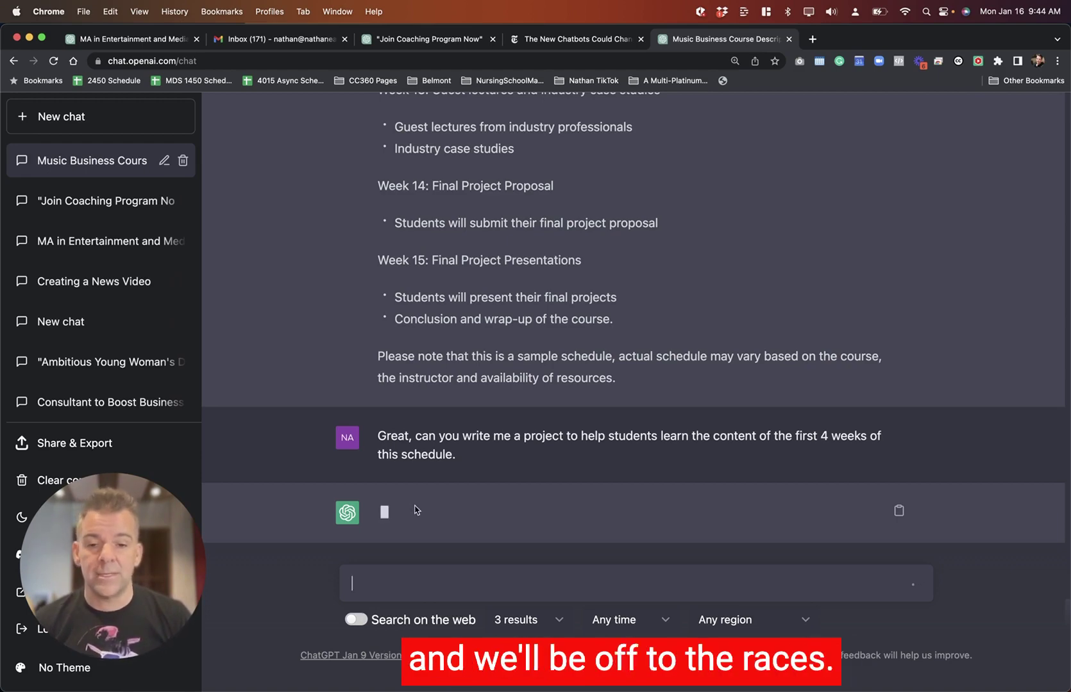
Review Weeks 1–4 of the schedule while ChatGPT writes the interactive music-industry timeline project.
{"action": "scroll", "coordinate": [461, 462], "scroll_direction": "up", "scroll_amount": 15}
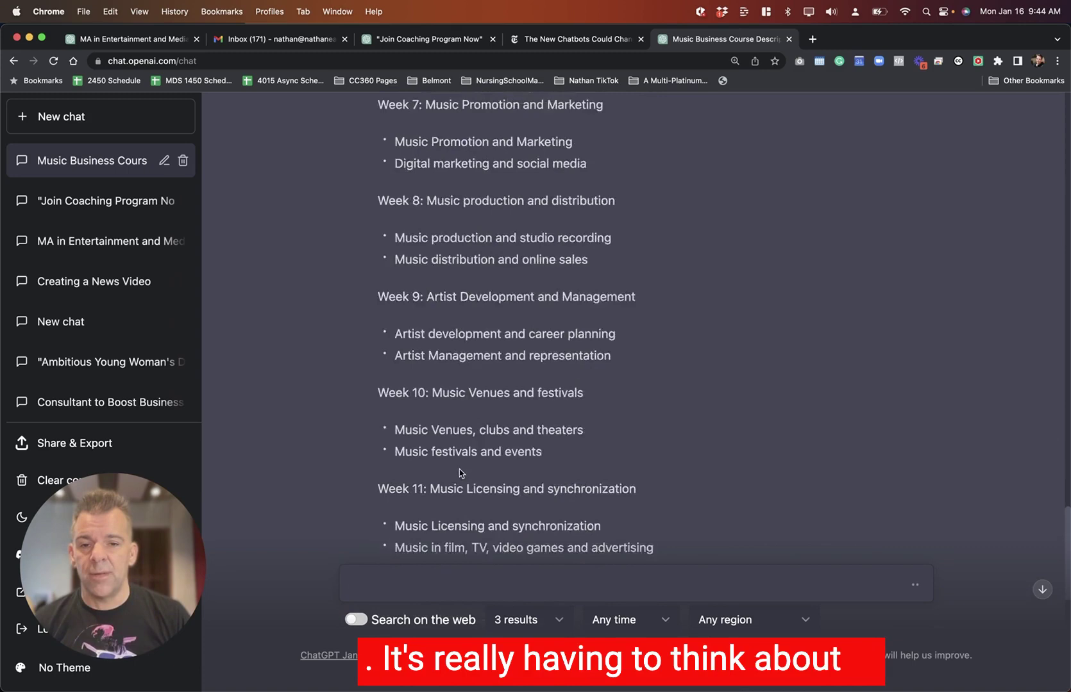
{"action": "scroll", "coordinate": [458, 469], "scroll_direction": "up", "scroll_amount": 8}
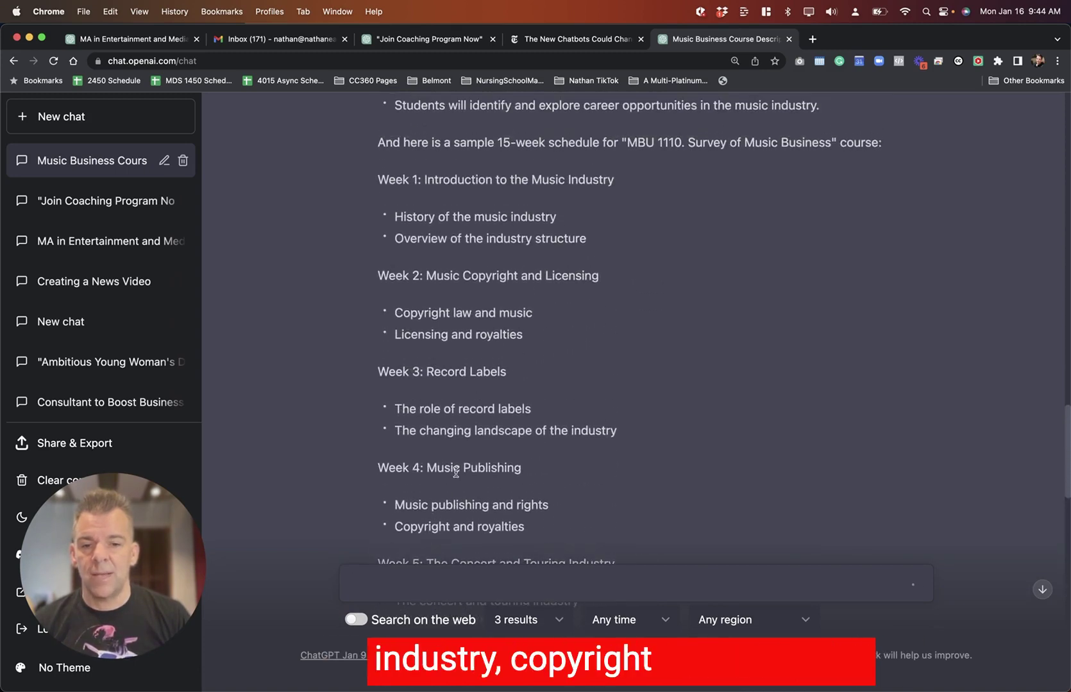
{"action": "scroll", "coordinate": [456, 473], "scroll_direction": "down", "scroll_amount": 4}
{"action": "scroll", "coordinate": [455, 474], "scroll_direction": "down", "scroll_amount": 18}
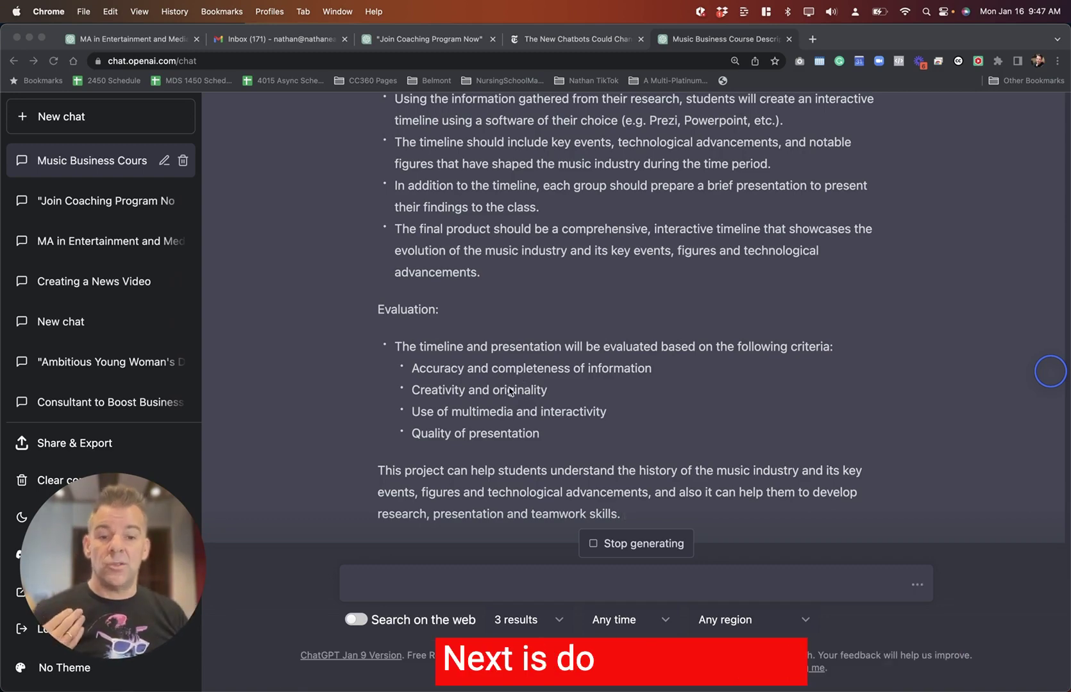
Ask ChatGPT: 'Can you write me a grading rubric for this project?'.
{"action": "left_click", "coordinate": [511, 583]}
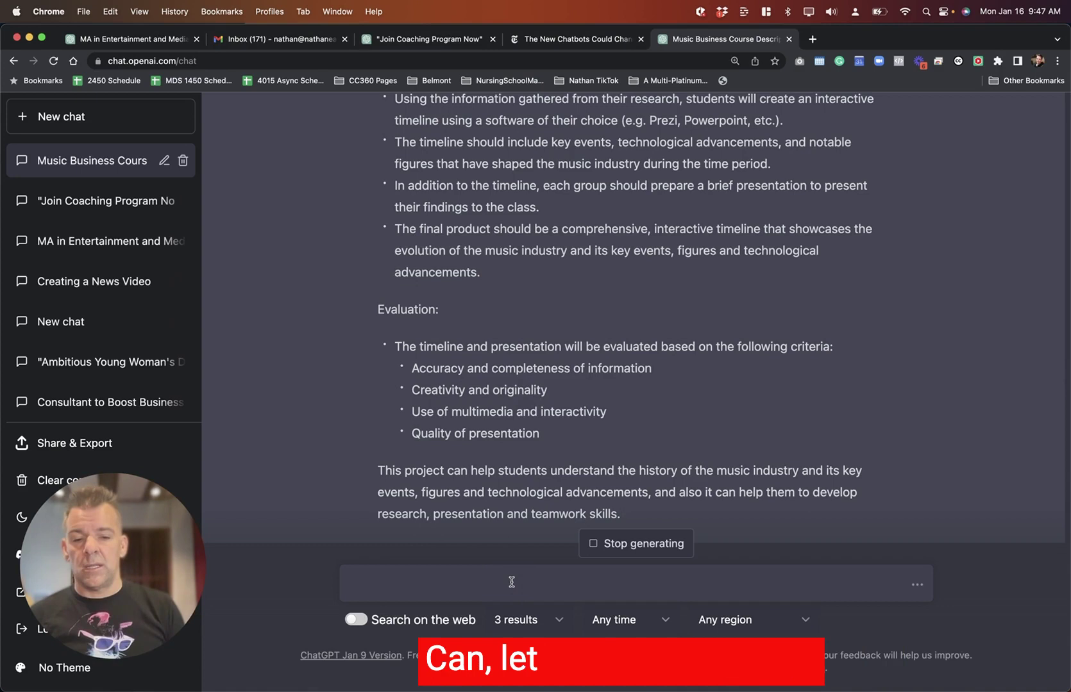
{"action": "left_click", "coordinate": [420, 585]}
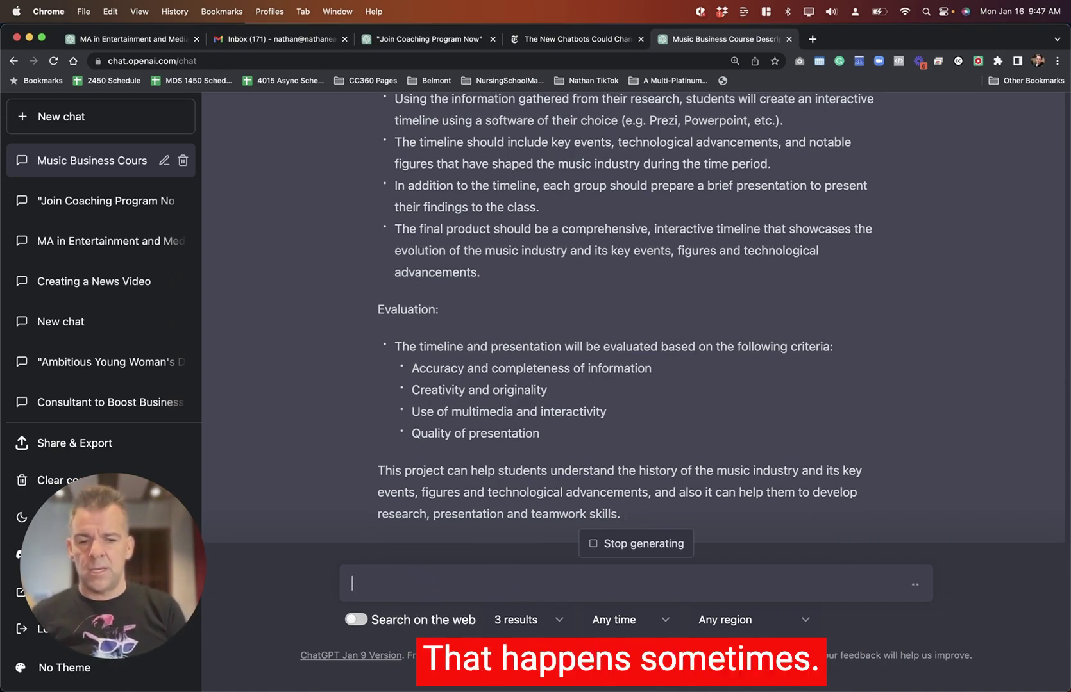
{"action": "type", "text": "Can you write me"}
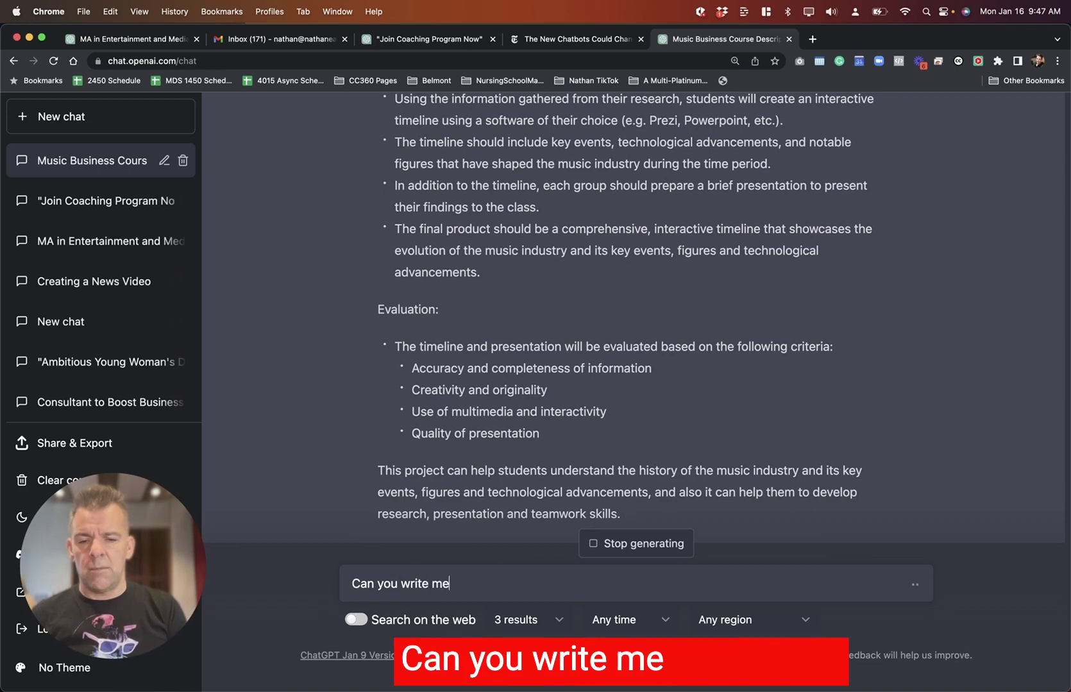
{"action": "type", "text": " a grading rub"}
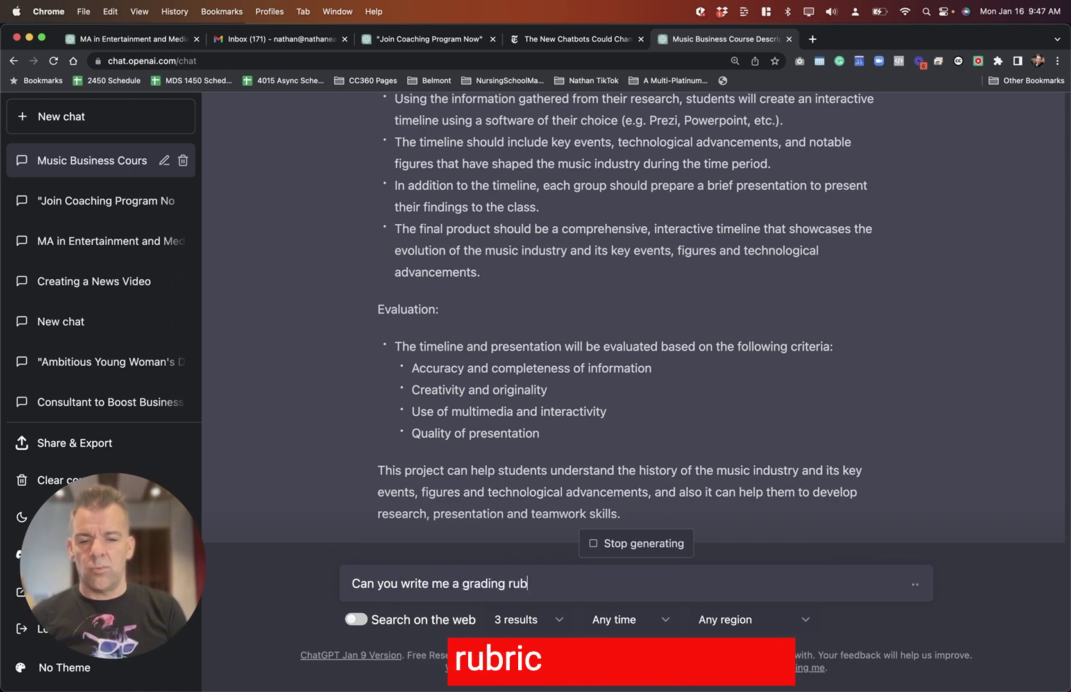
{"action": "type", "text": "ric for this project"}
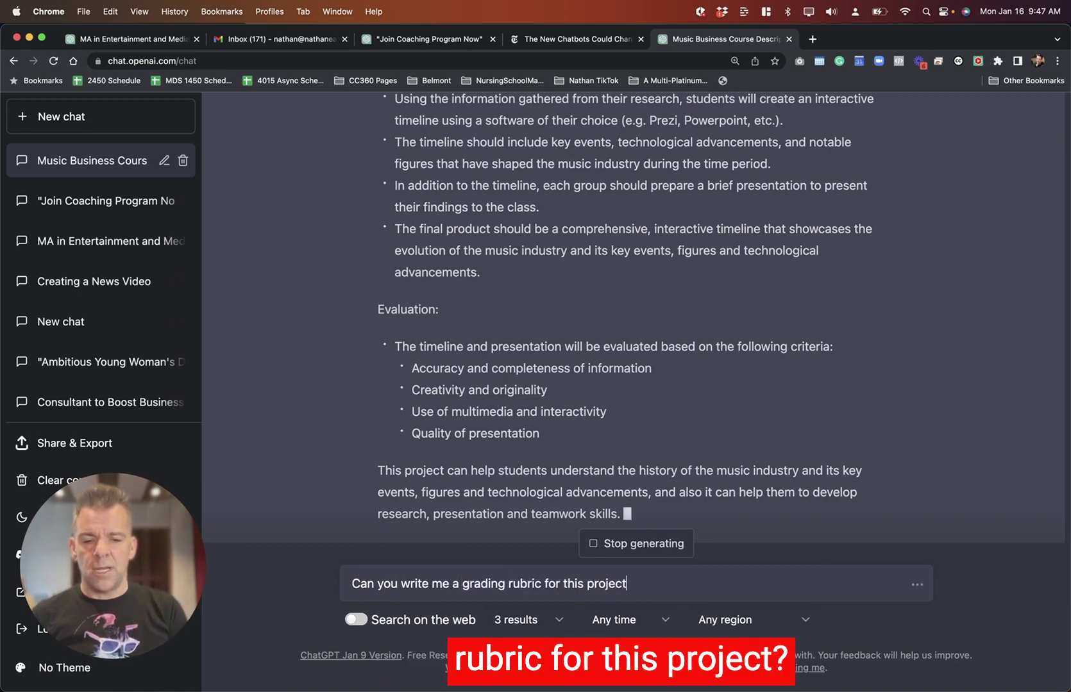
{"action": "type", "text": "?"}
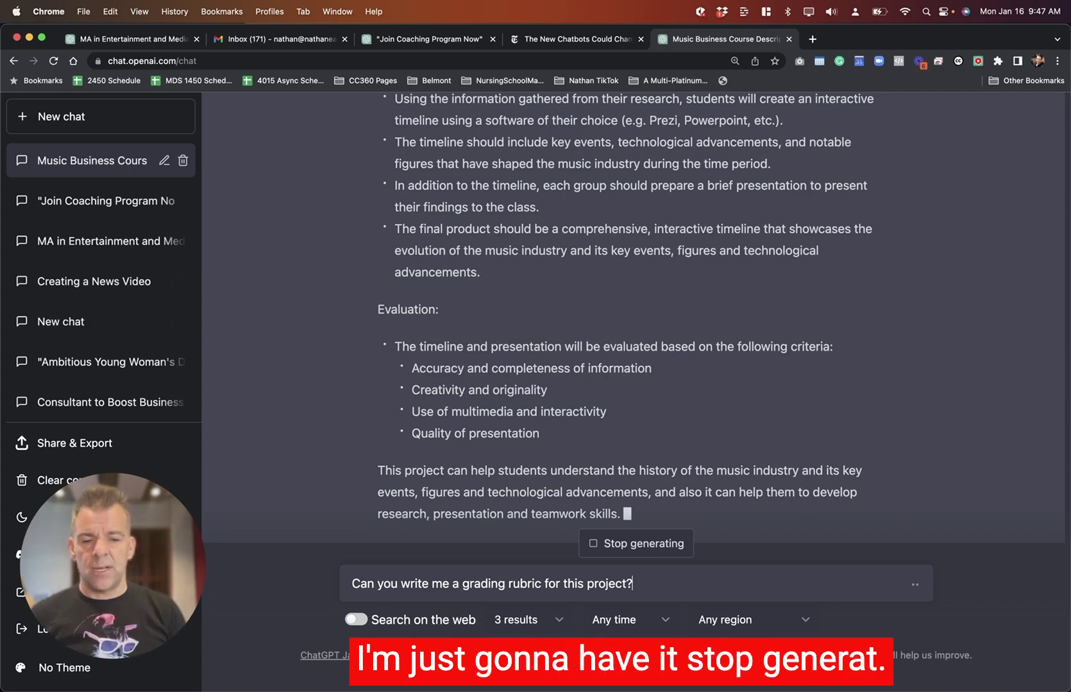
{"action": "key", "text": "Return"}
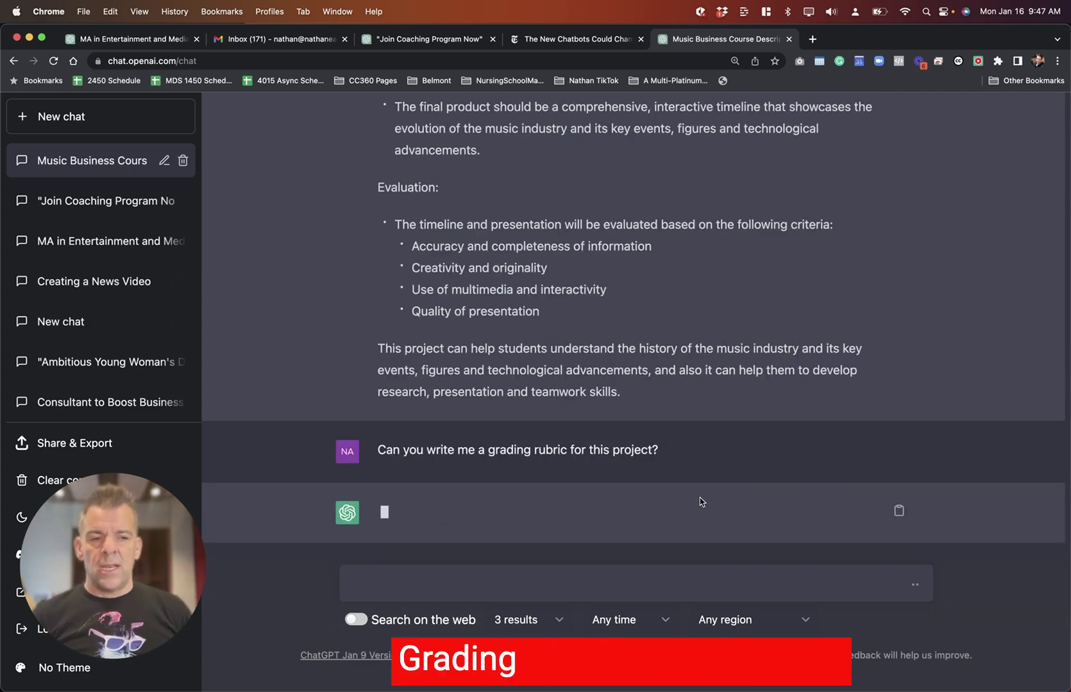